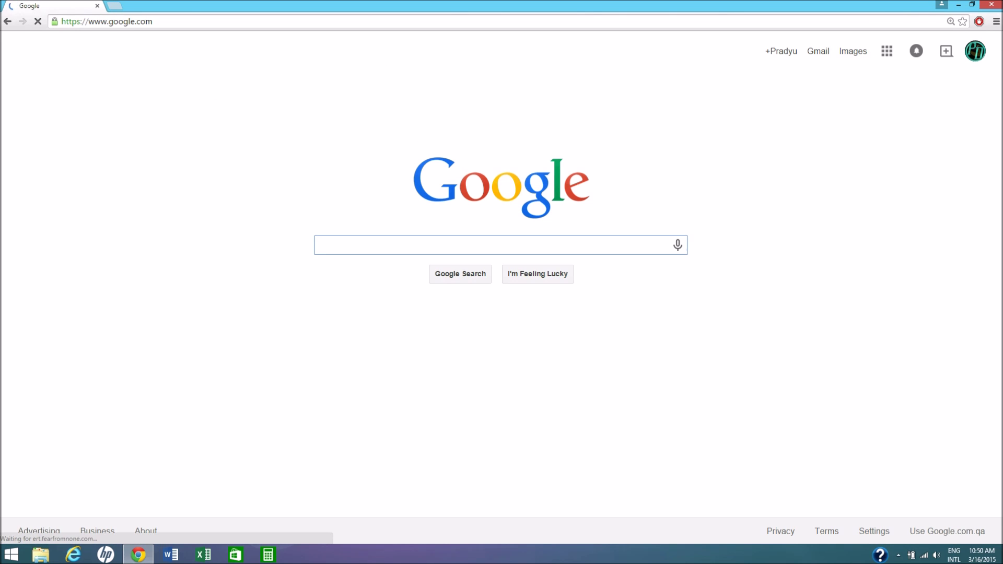
{"action": "type", "text": "ie"}
{"action": "type", "text": "x"}
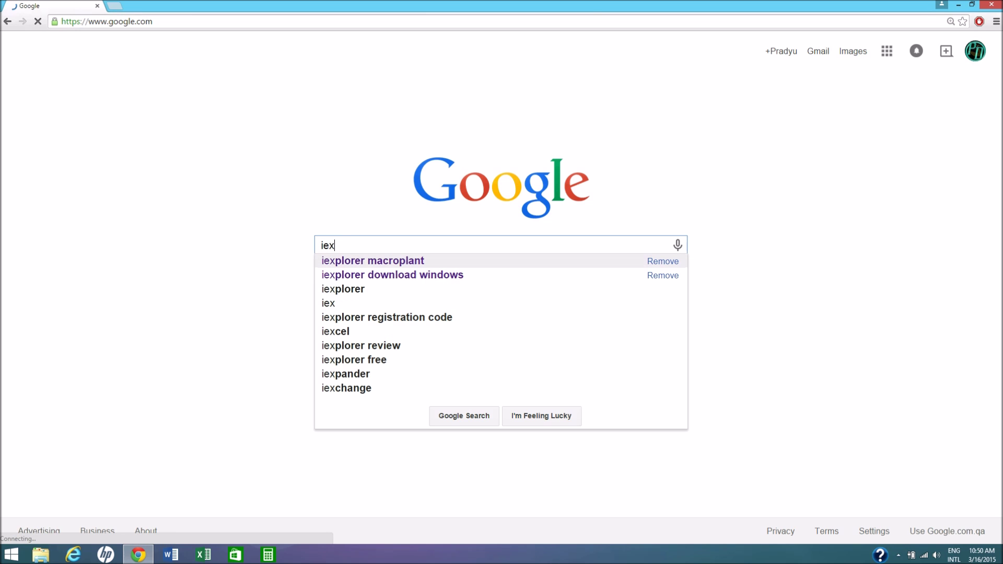
Step: Search Google for 'iexplorer macroplant' and open Macroplant's iExplorer result
{"action": "left_click", "coordinate": [372, 260]}
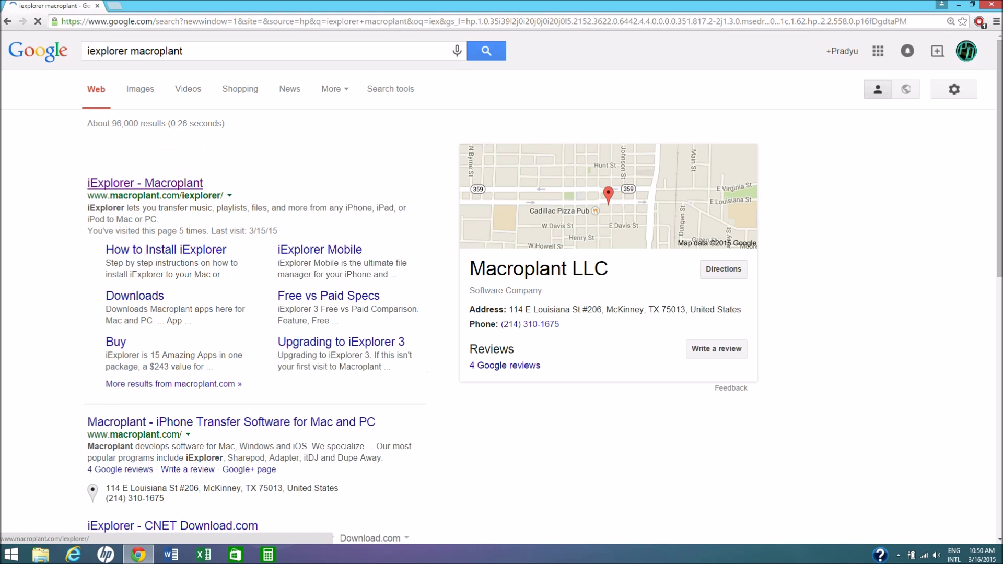
{"action": "left_click", "coordinate": [145, 184]}
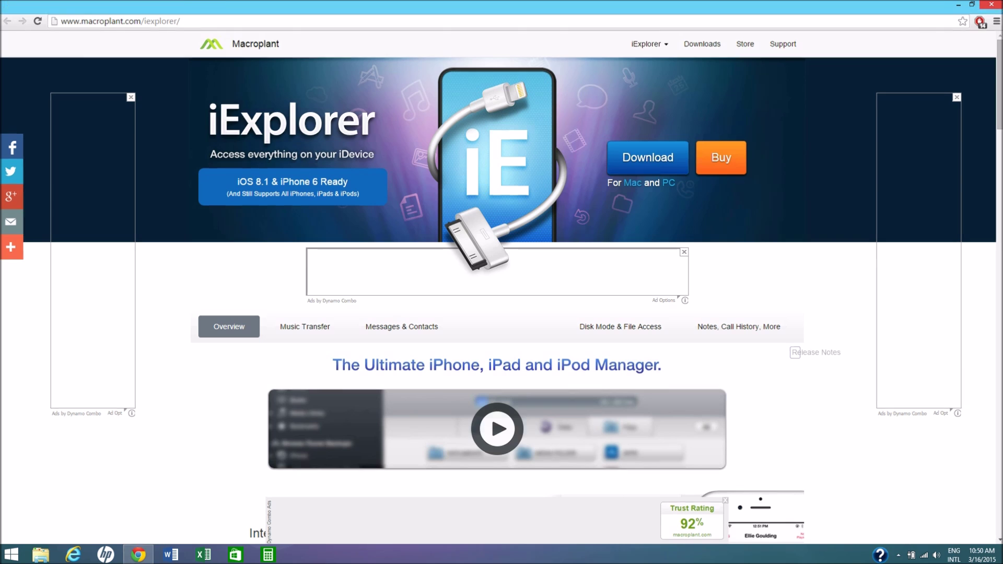
Step: Hide the browser with Win+D to show the Windows desktop
{"action": "key", "text": "super+d"}
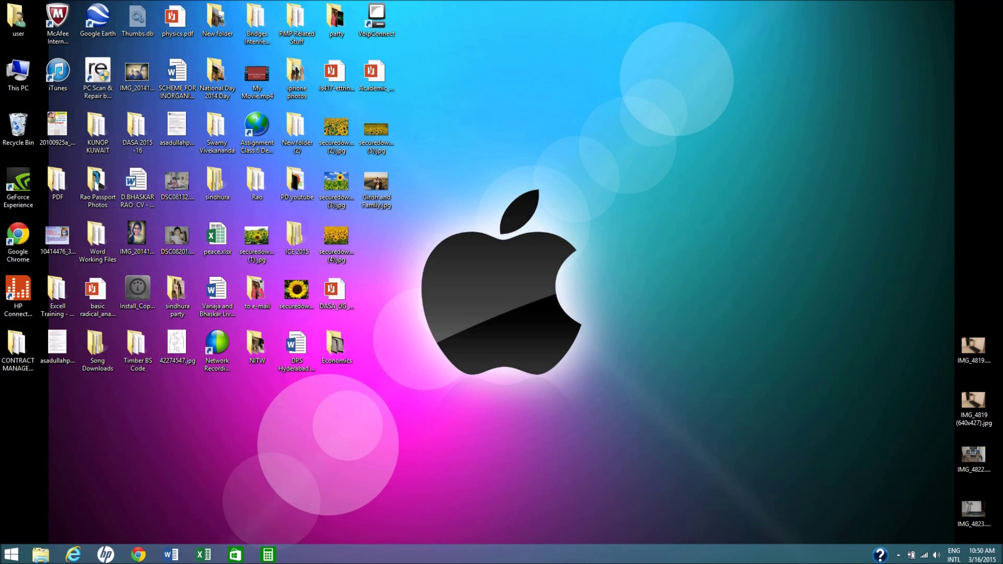
Step: Launch iExplorer from the Windows Search charm
{"action": "left_click", "coordinate": [980, 94]}
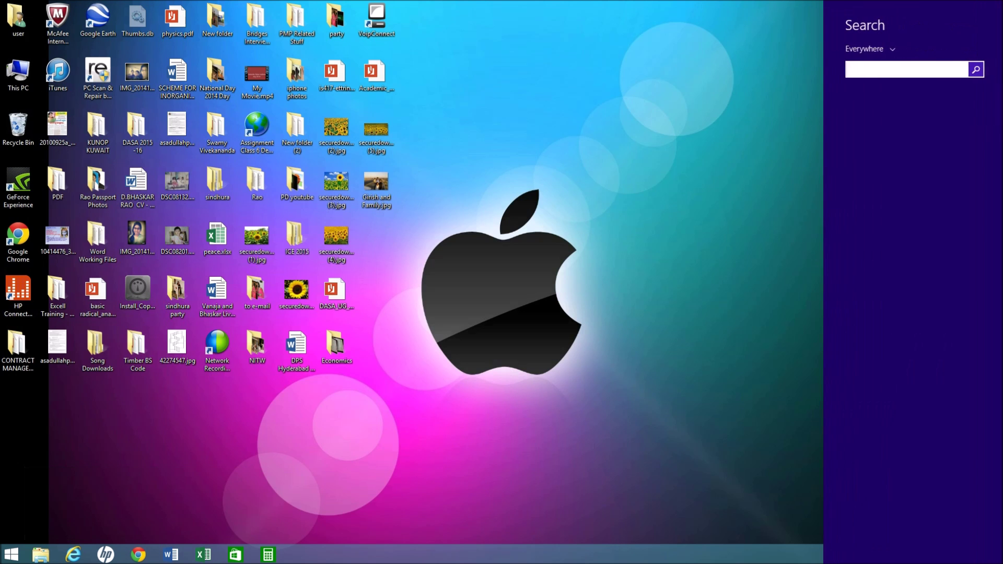
{"action": "type", "text": "iexplorer"}
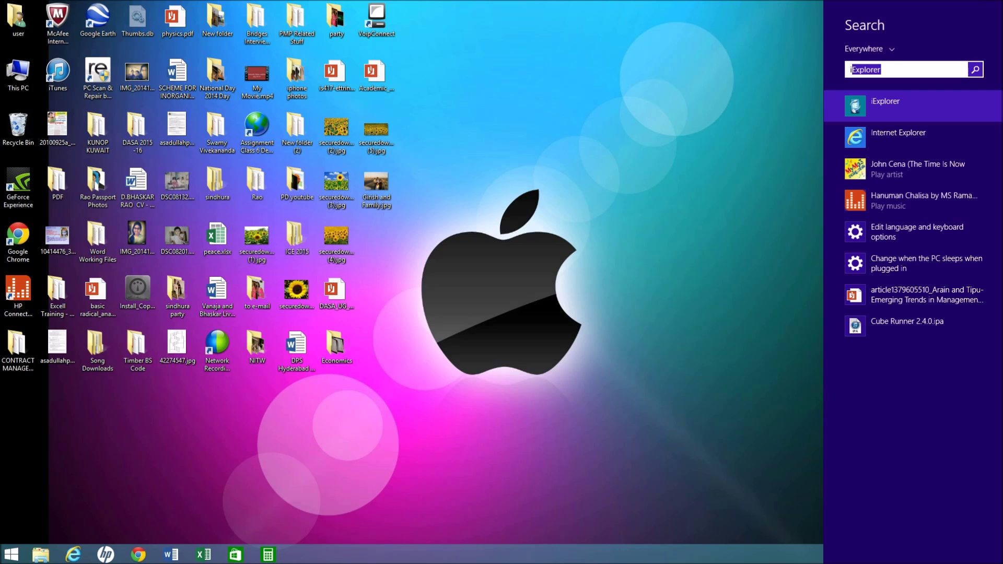
{"action": "key", "text": "Return"}
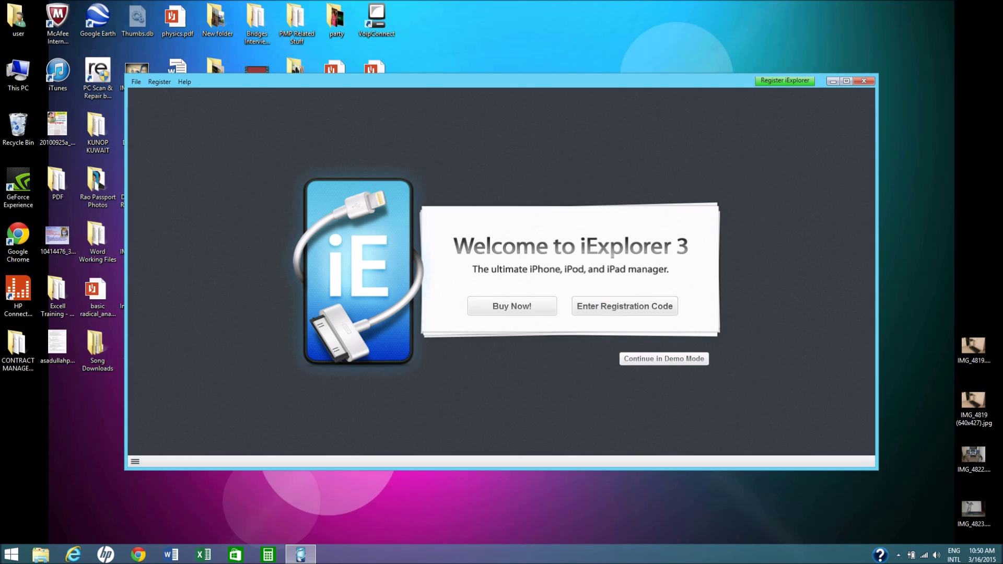
Step: Dismiss the updater, continue in Demo Mode, and select the Fridge Sound voice memo
{"action": "left_click", "coordinate": [632, 165]}
{"action": "left_click", "coordinate": [663, 358]}
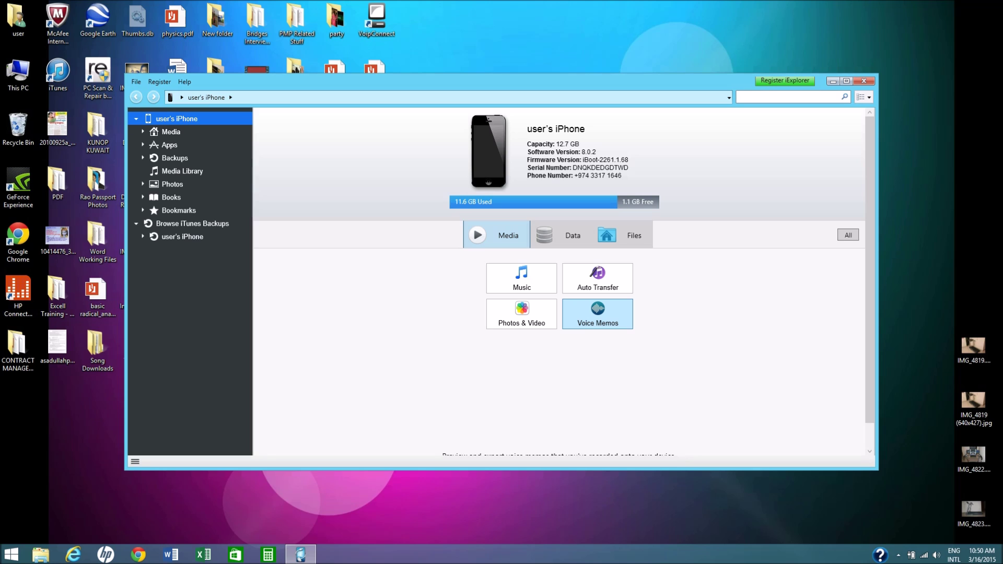
{"action": "left_click", "coordinate": [522, 279]}
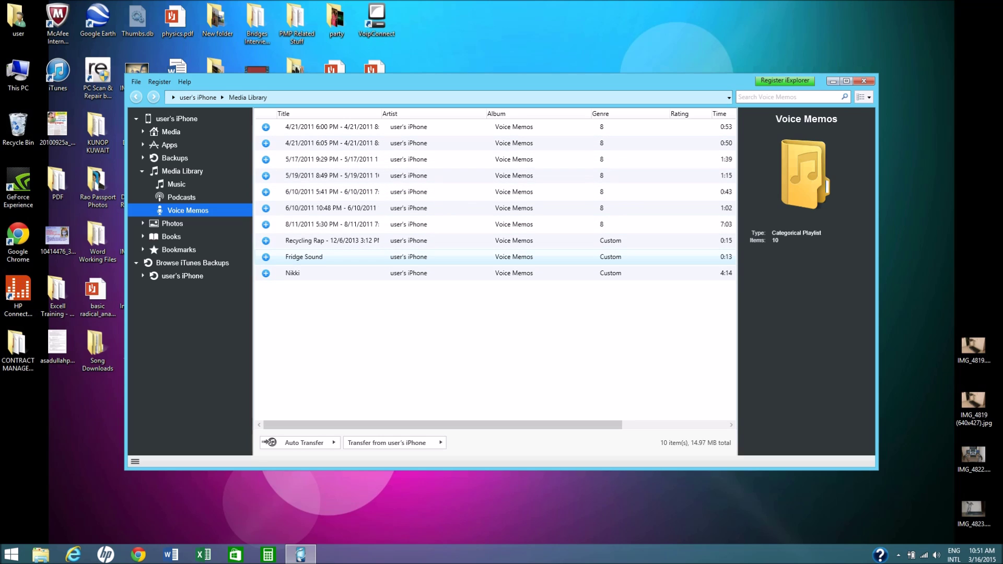
{"action": "left_click", "coordinate": [314, 256]}
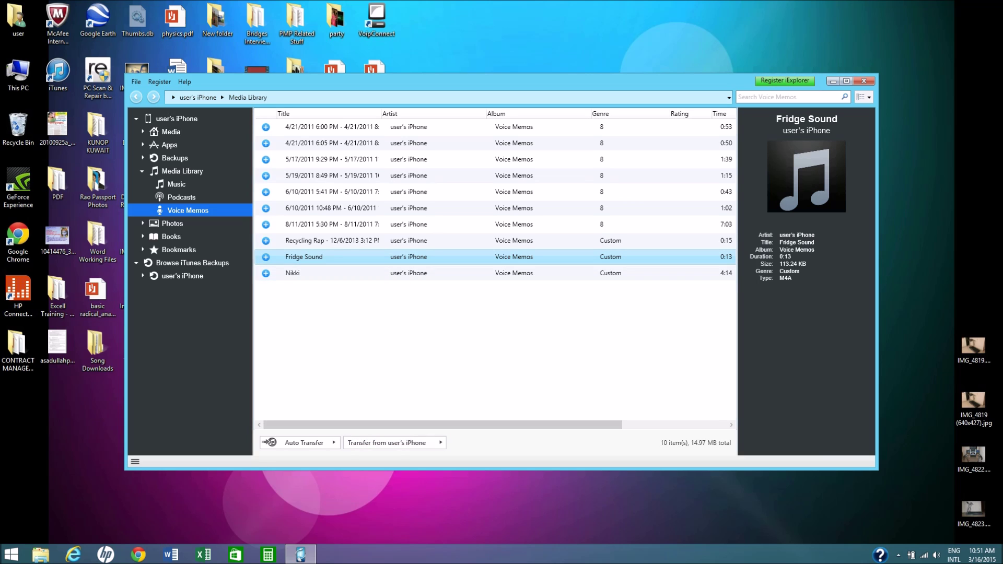
Step: Transfer the selected Fridge Sound memo from the iPhone to the Desktop folder
{"action": "left_click", "coordinate": [394, 442]}
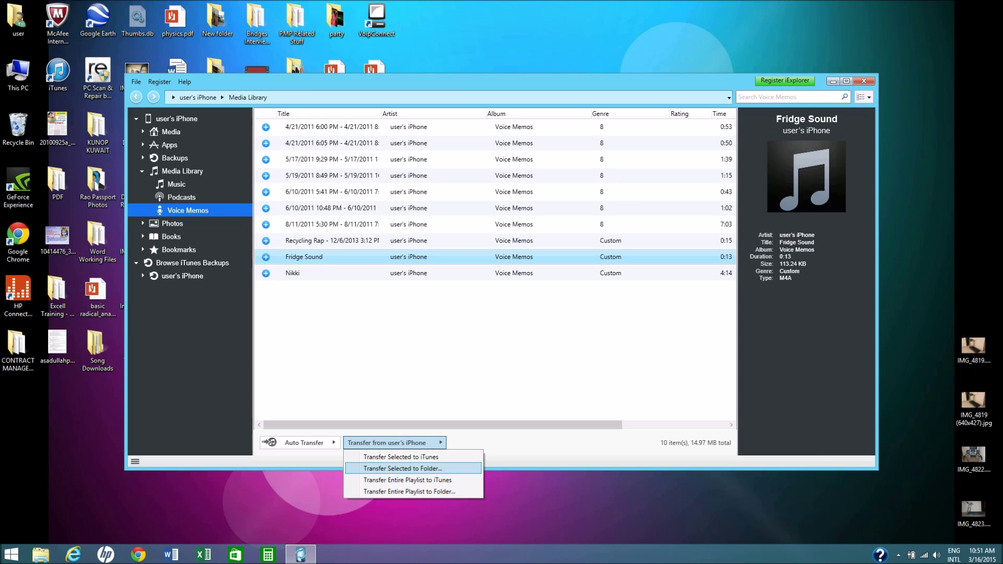
{"action": "left_click", "coordinate": [402, 469]}
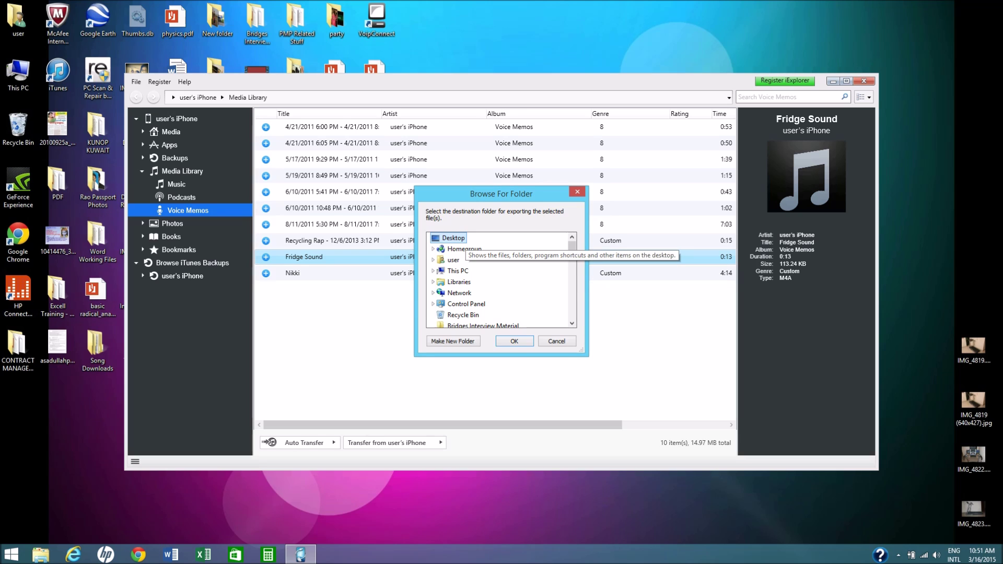
{"action": "key", "text": "Return"}
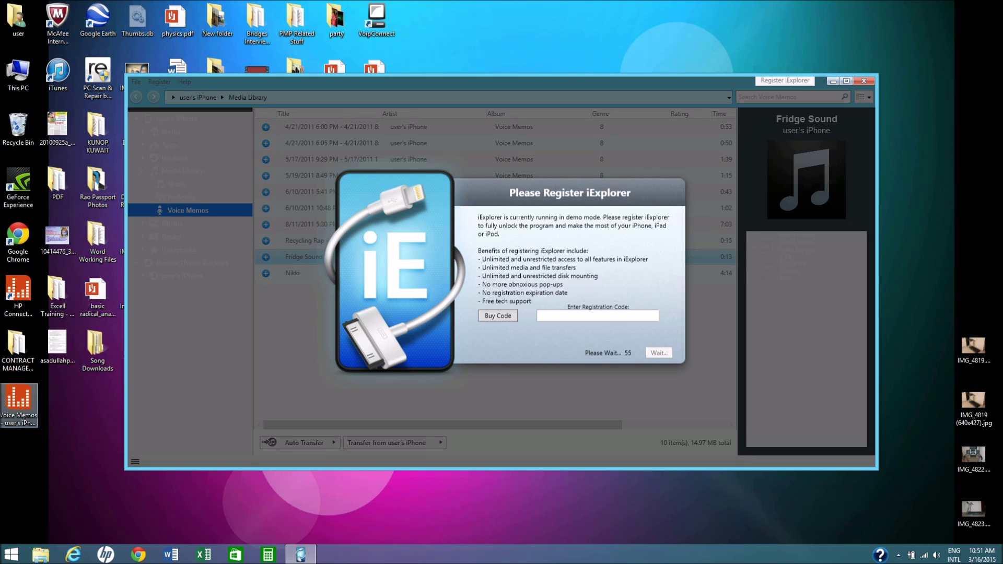
Step: Close iExplorer and drag the Fridge Sound.m4a file to the desktop's right-centre
{"action": "key", "text": "alt+F4"}
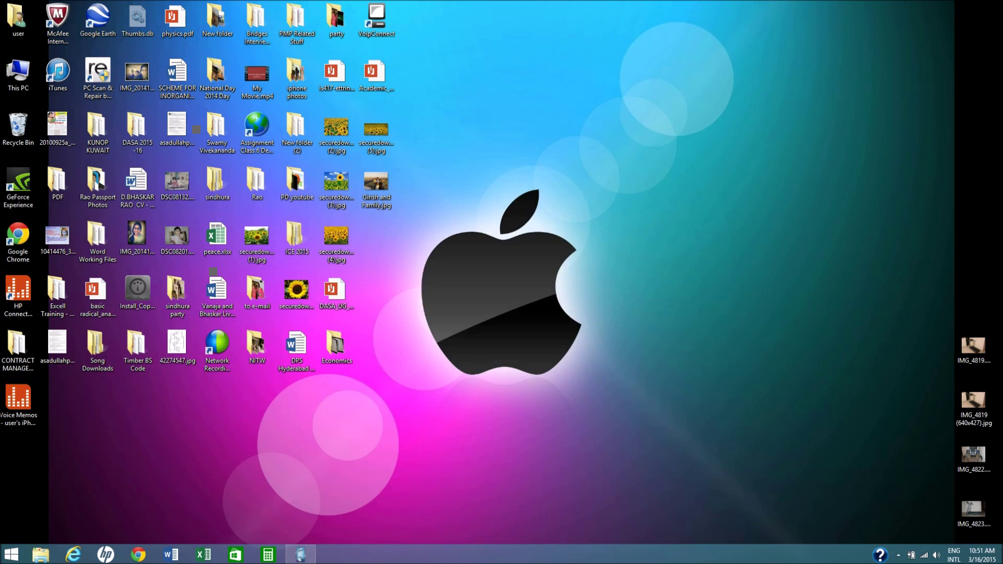
{"action": "left_click_drag", "start_coordinate": [17, 404], "coordinate": [655, 247]}
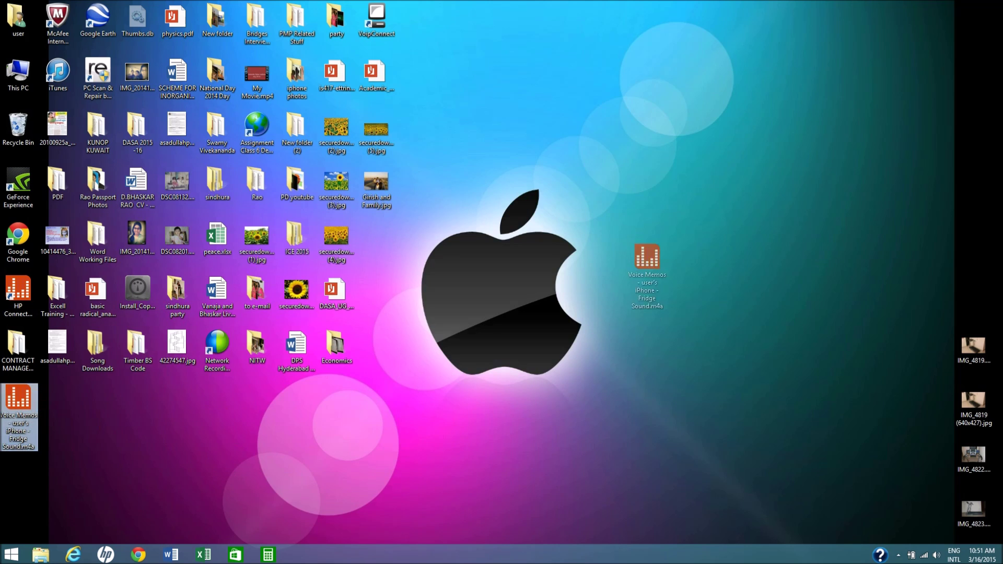